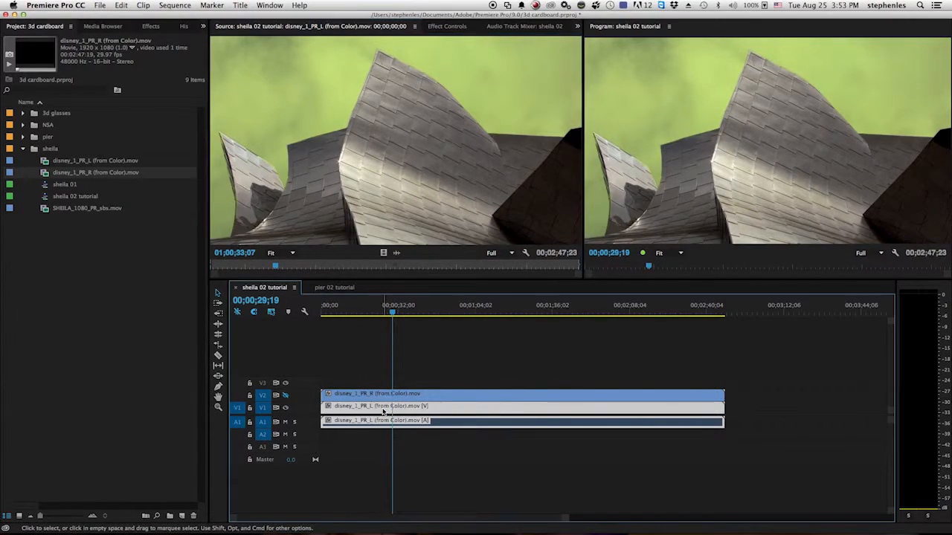
# Set the left-eye clip disney_1_PR_L's Motion scale to 50 and its horizontal position to 480.
pyautogui.click(439, 28)
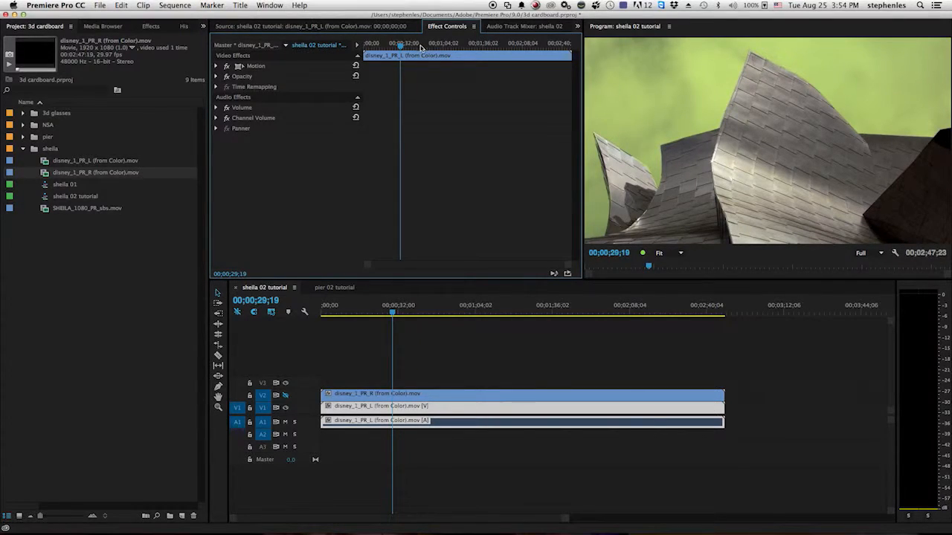
pyautogui.click(216, 66)
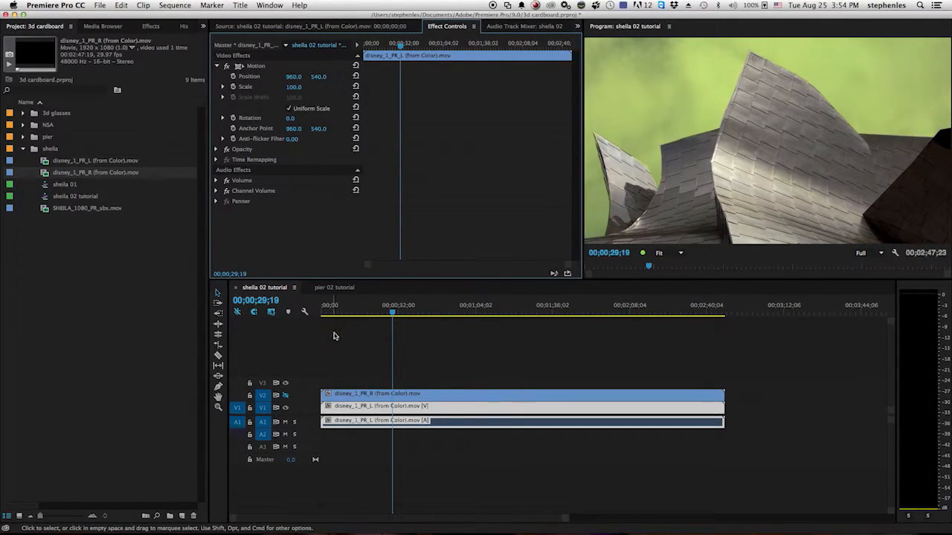
pyautogui.click(300, 89)
pyautogui.write('50')
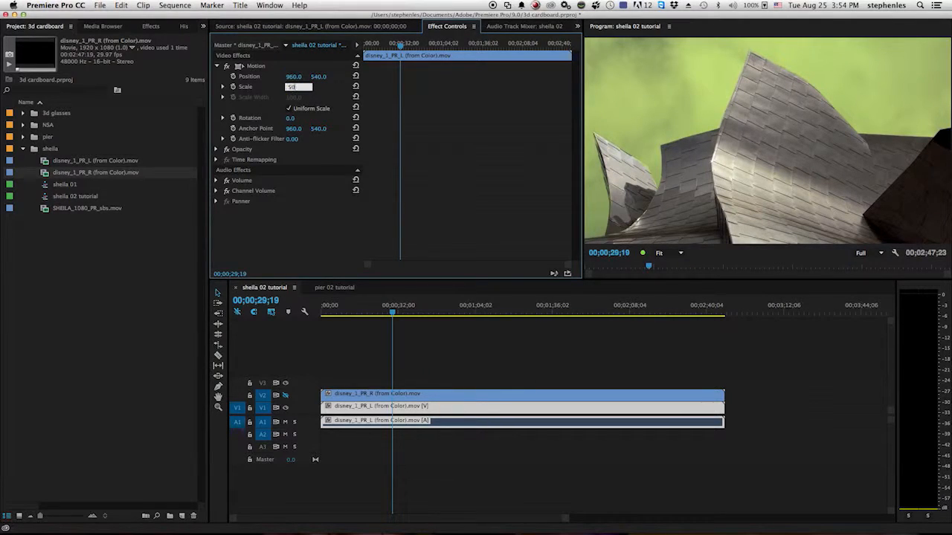
pyautogui.click(296, 75)
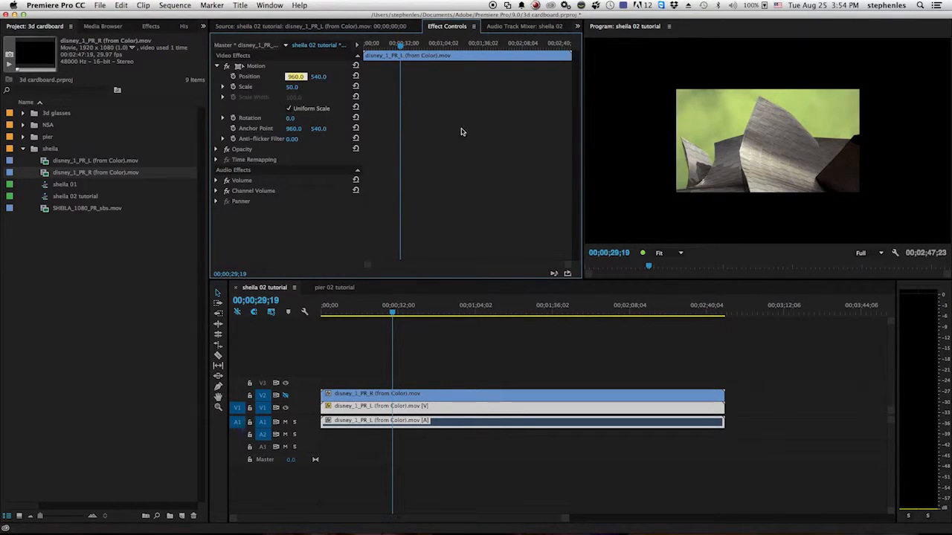
pyautogui.write('480')
pyautogui.press('Return')
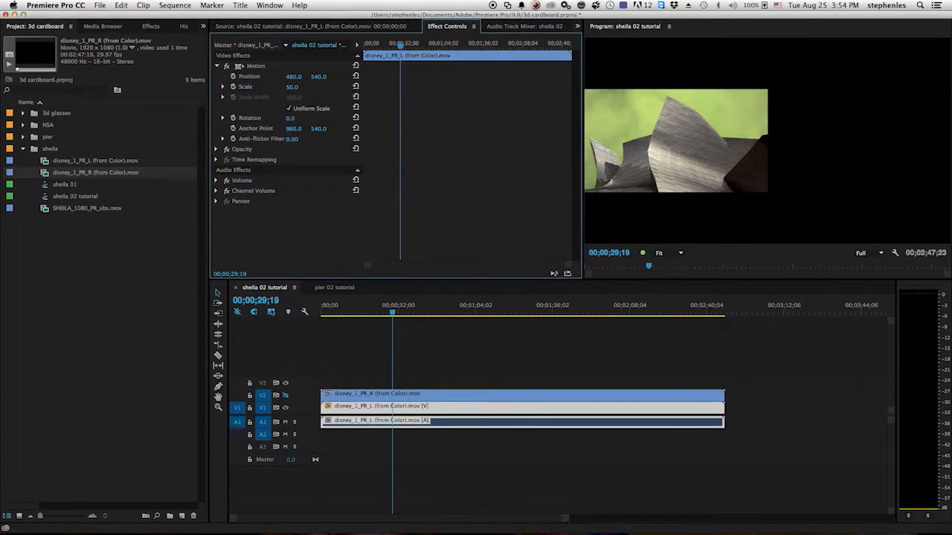
# Set the Motion scale of the right-eye clip disney_1_PR_R on V2 to 50.
pyautogui.doubleClick(418, 400)
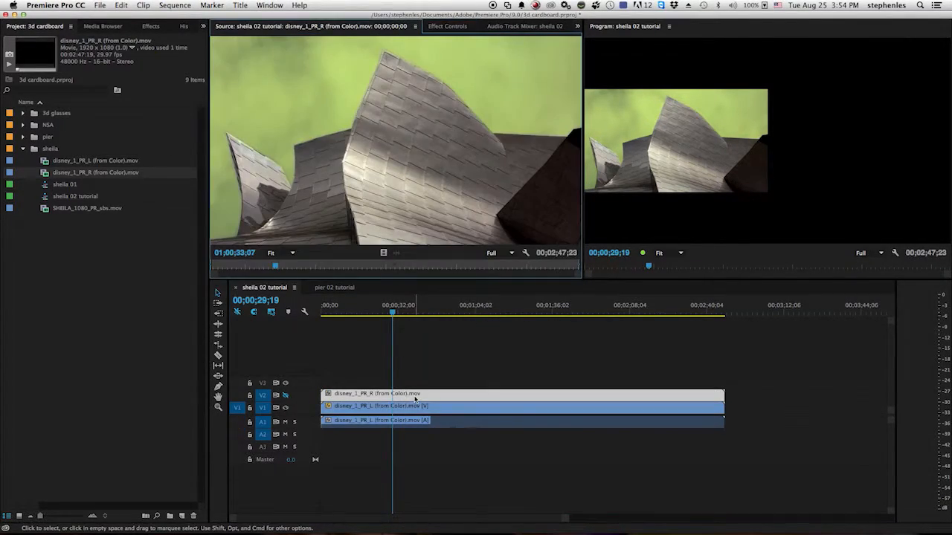
pyautogui.click(431, 28)
pyautogui.click(218, 66)
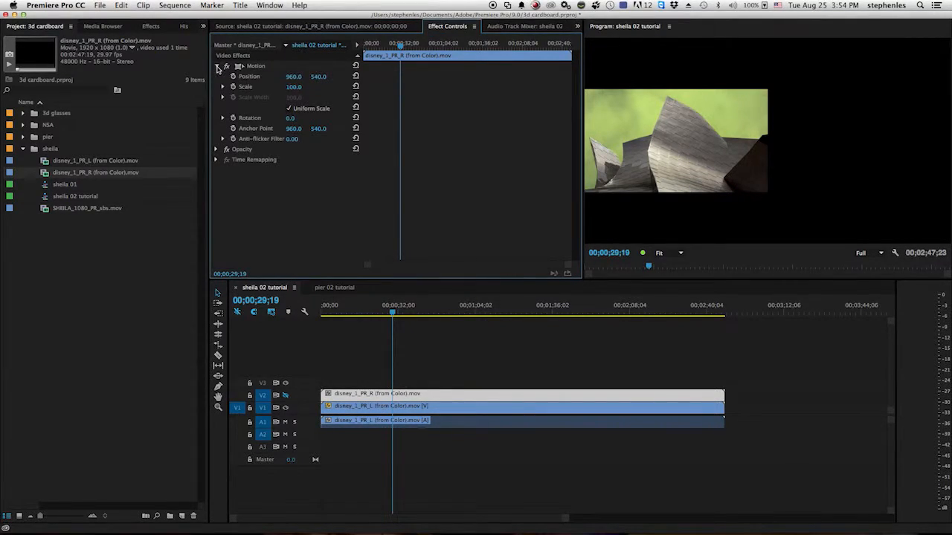
pyautogui.click(296, 87)
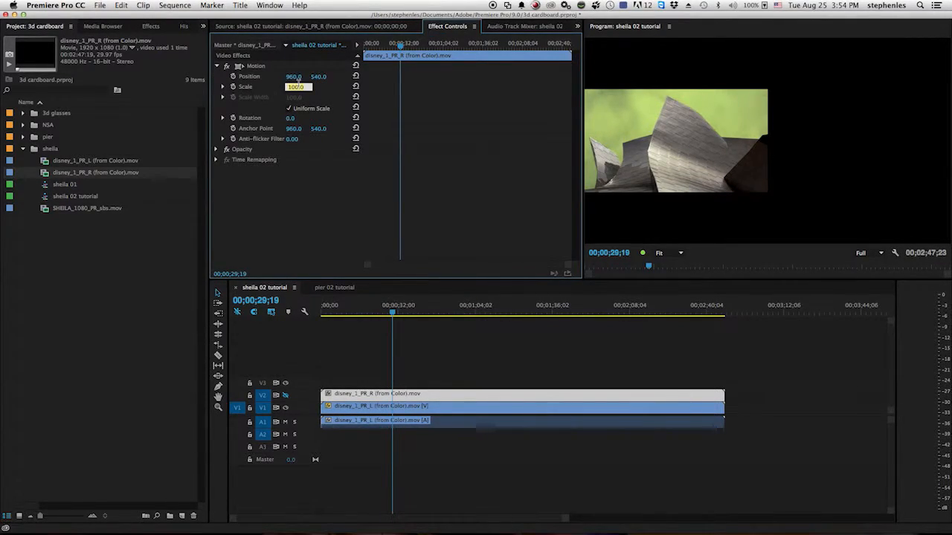
pyautogui.press('Return')
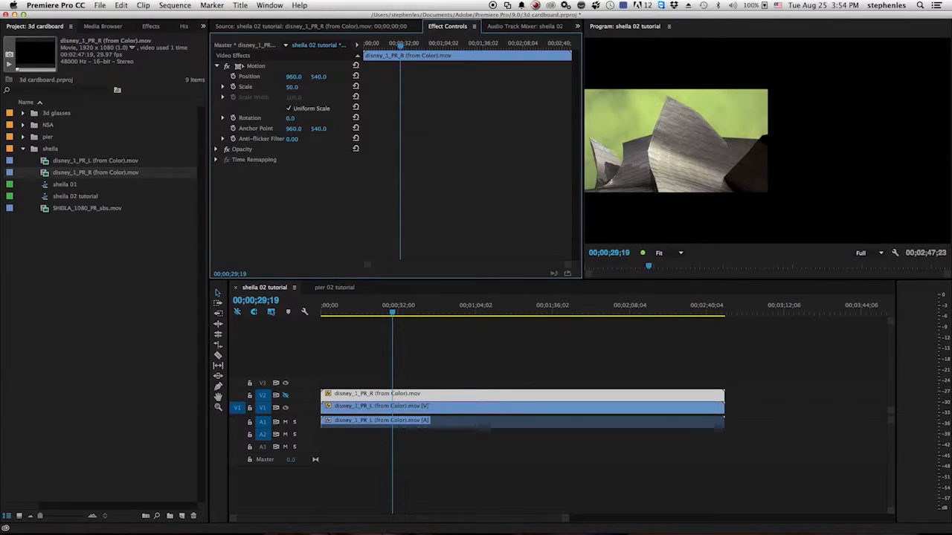
# Turn on V2 track output and set the right-eye clip's horizontal position to 1440.
pyautogui.click(284, 395)
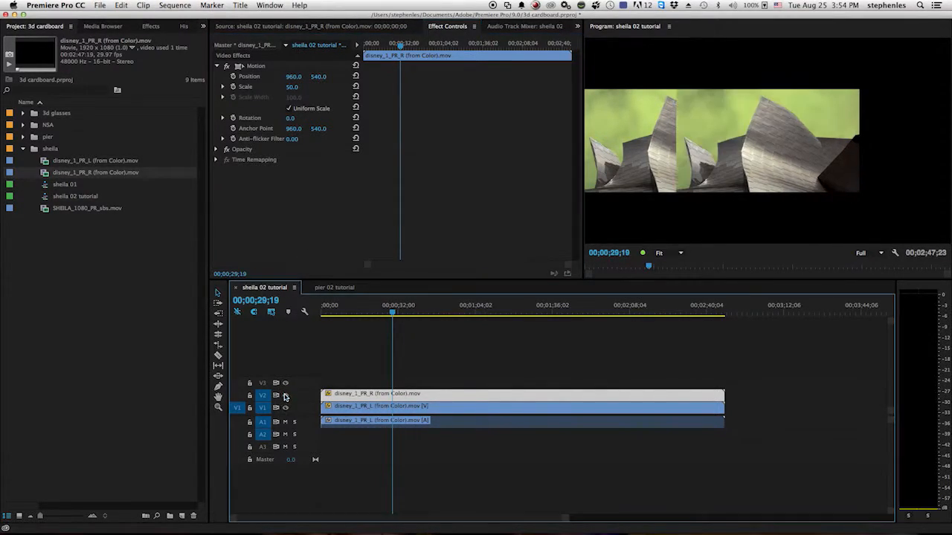
pyautogui.click(293, 77)
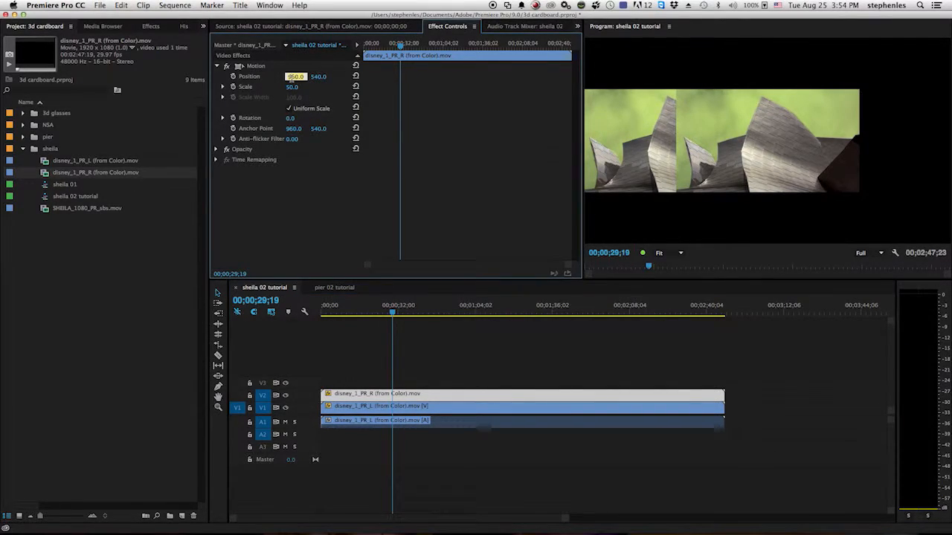
pyautogui.press('Return')
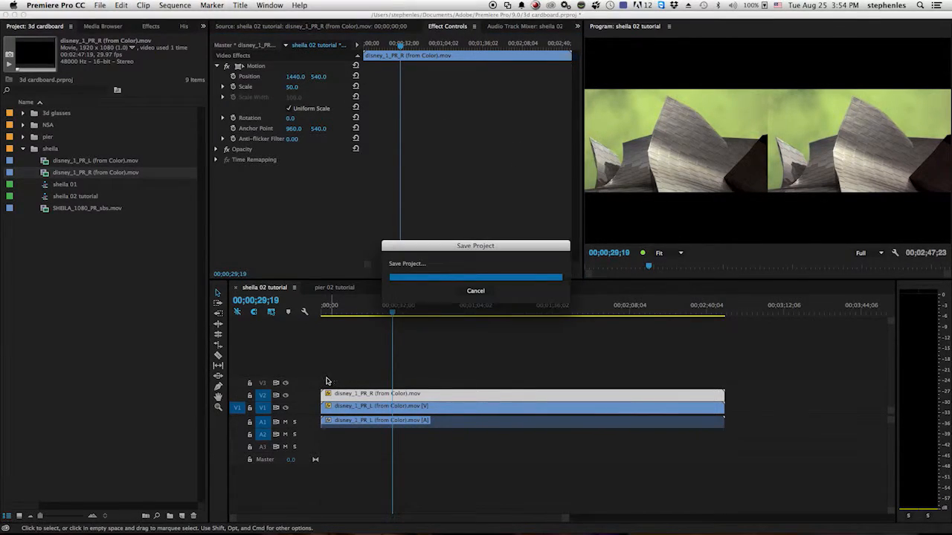
# Turn off V2 track output and set the right-eye clip's Motion scale to 60.
pyautogui.click(284, 395)
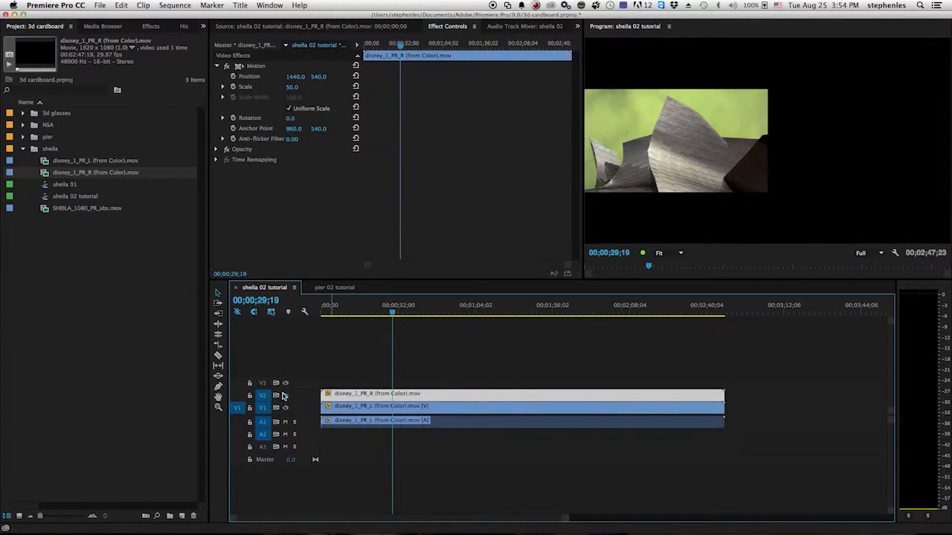
pyautogui.click(284, 396)
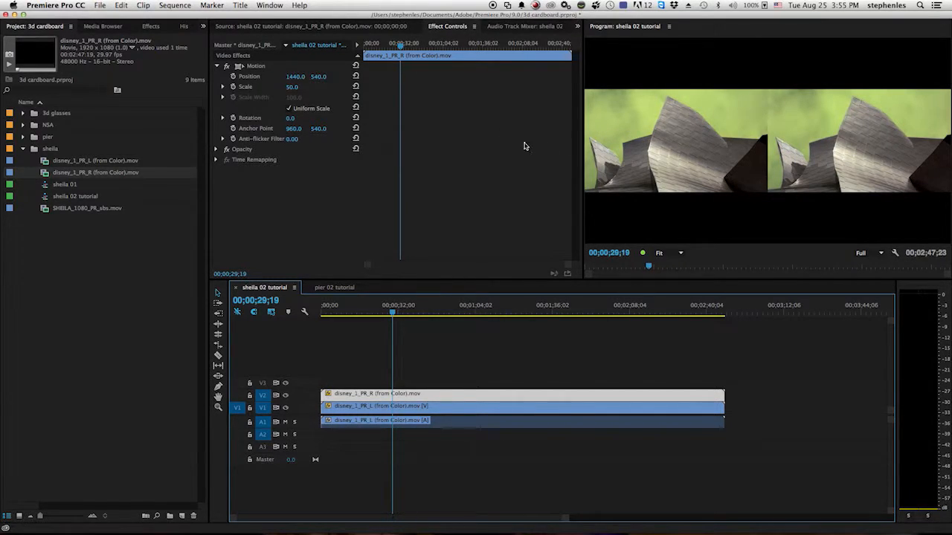
pyautogui.click(286, 396)
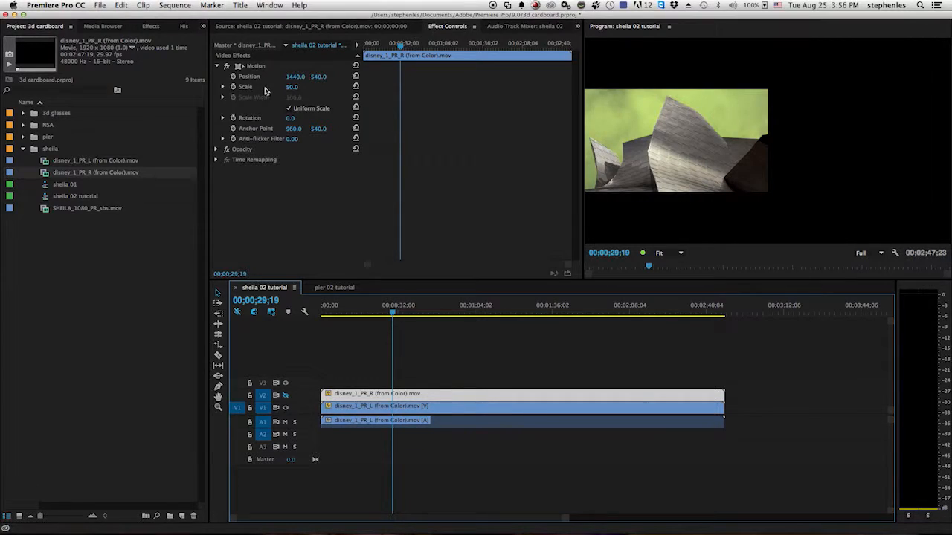
pyautogui.click(293, 87)
pyautogui.write('60')
pyautogui.press('Return')
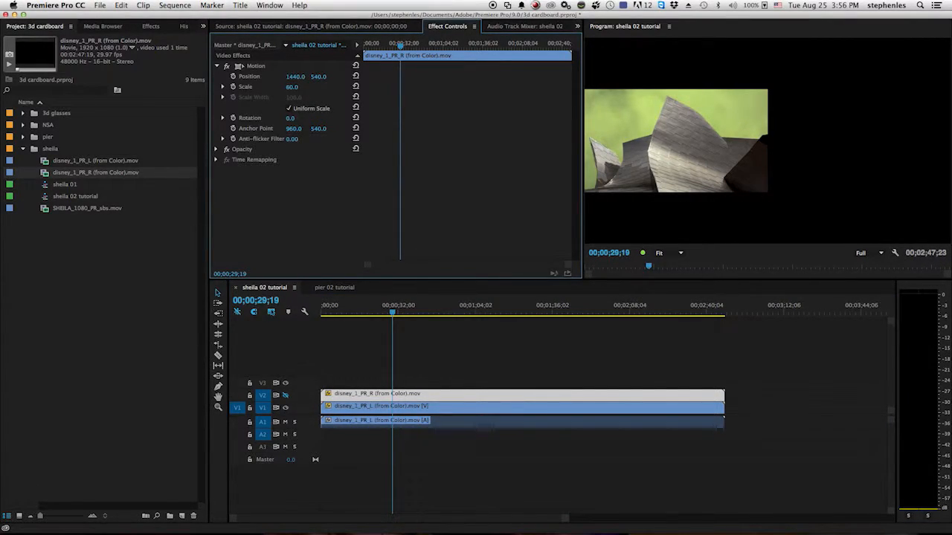
# Set the Motion scale of the left-eye clip disney_1_PR_L on V1 to 60.
pyautogui.doubleClick(426, 411)
pyautogui.click(446, 26)
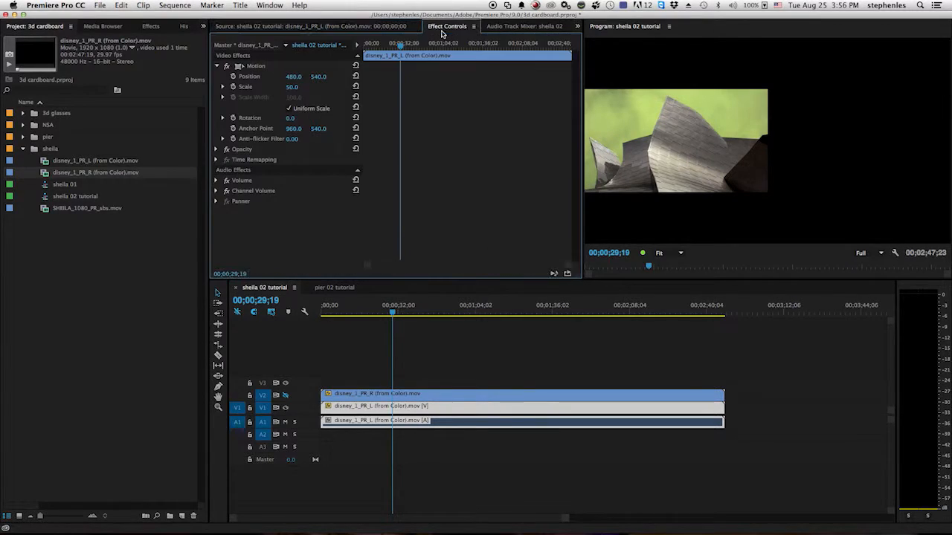
pyautogui.click(294, 87)
pyautogui.write('60')
pyautogui.press('Return')
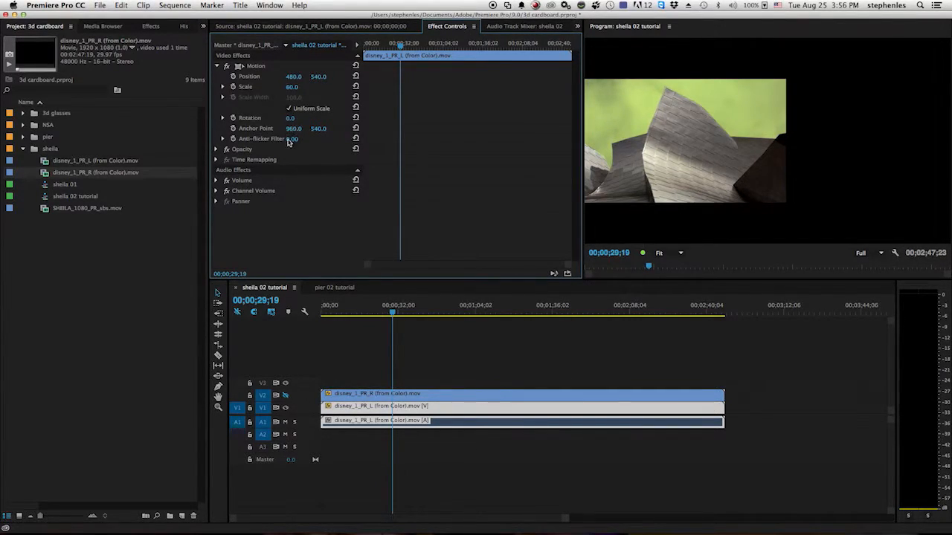
# Apply the Crop effect to the left-eye clip and crop its left and right sides by 15% each.
pyautogui.click(149, 26)
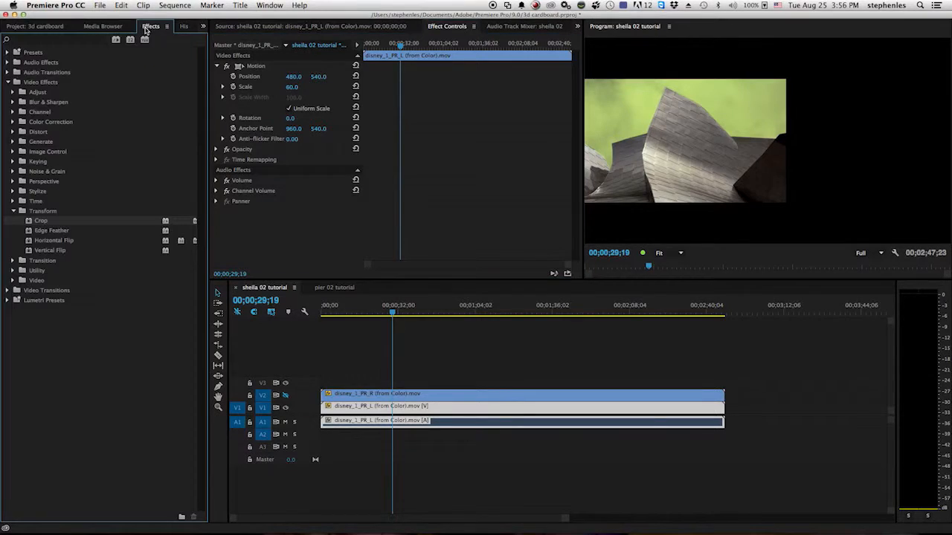
pyautogui.moveTo(30, 222); pyautogui.dragTo(291, 238)
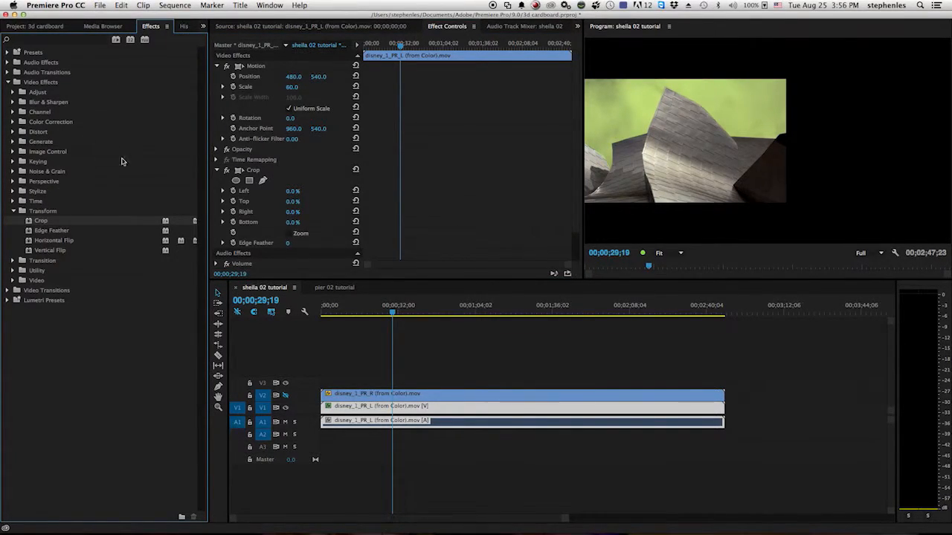
pyautogui.click(39, 219)
pyautogui.click(292, 192)
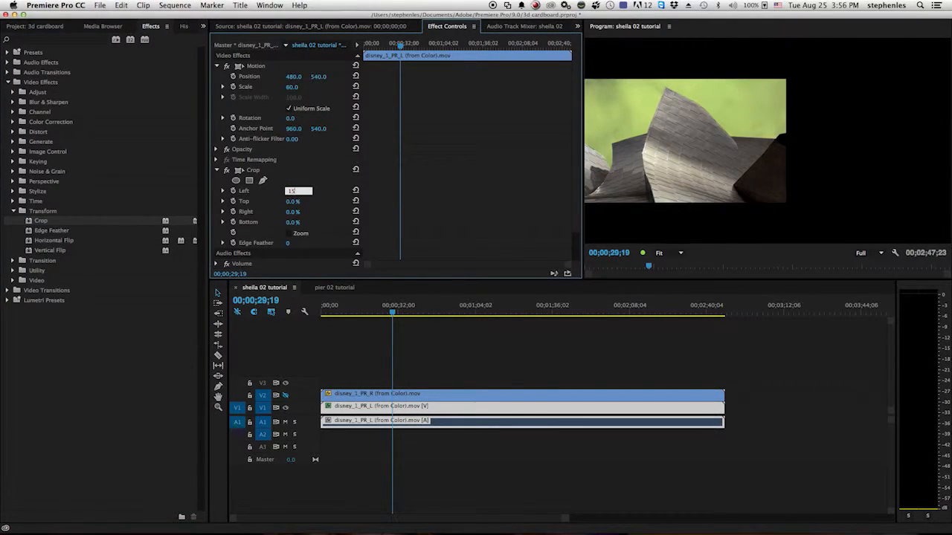
pyautogui.click(294, 212)
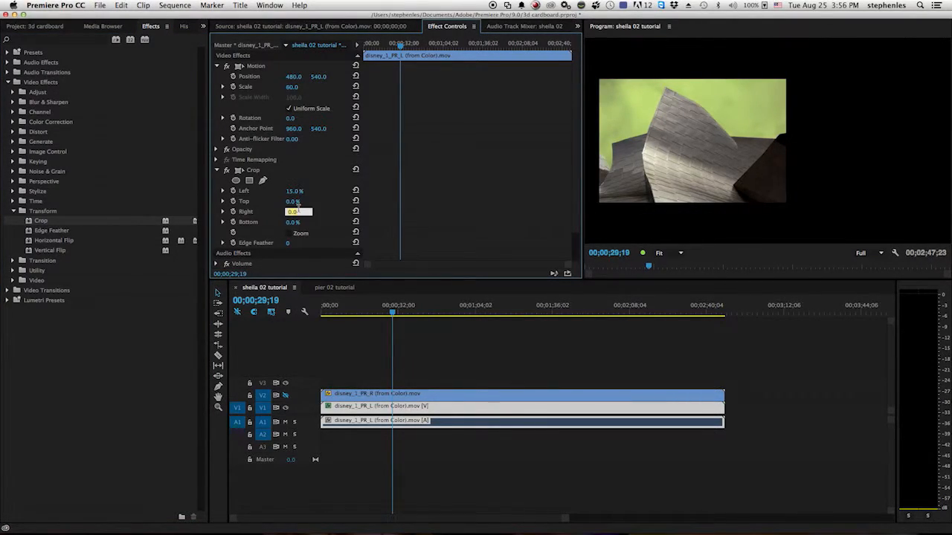
pyautogui.press('Return')
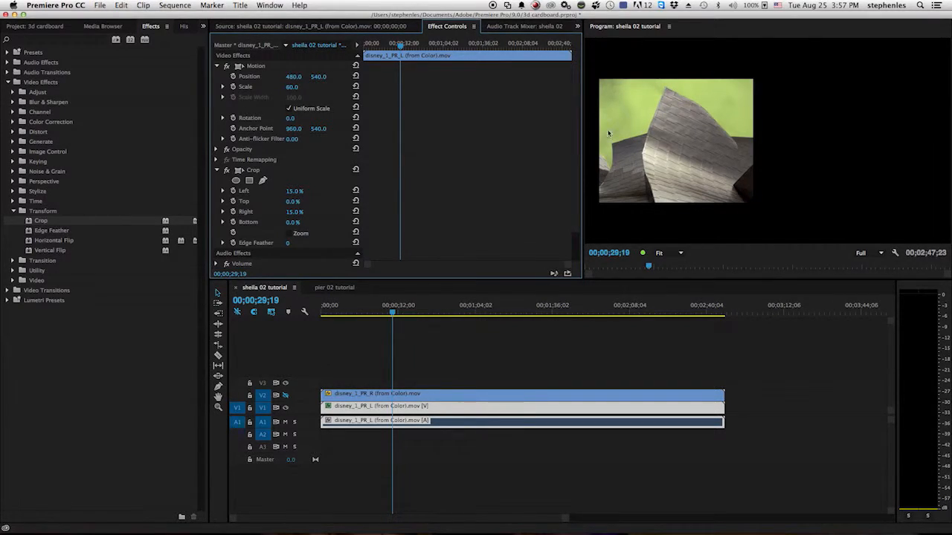
# Turn on V2 track output and set the right-eye clip's horizontal position to 1488.
pyautogui.doubleClick(365, 394)
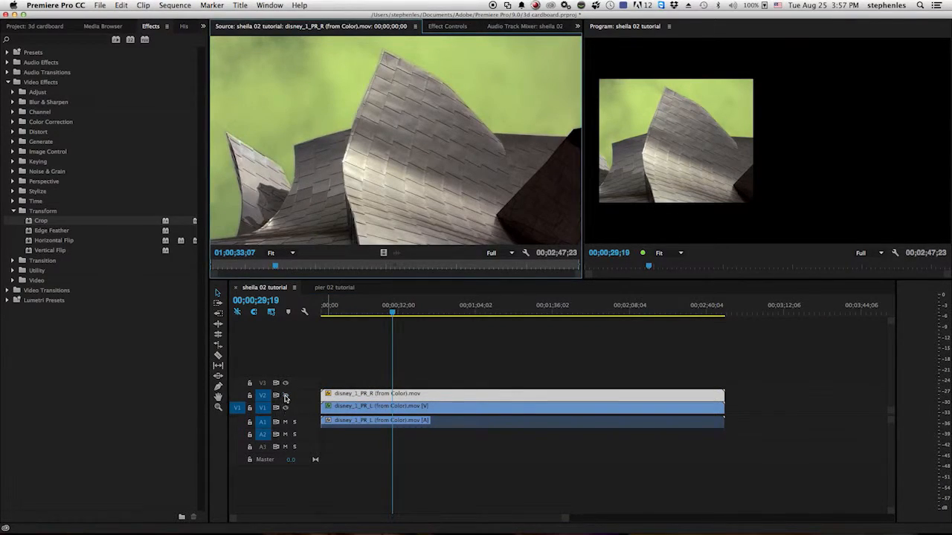
pyautogui.click(287, 396)
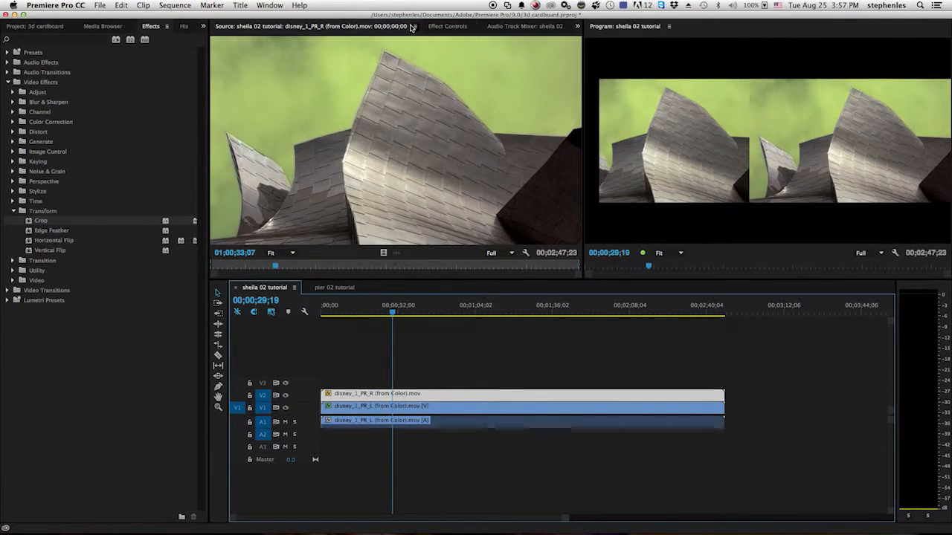
pyautogui.click(448, 26)
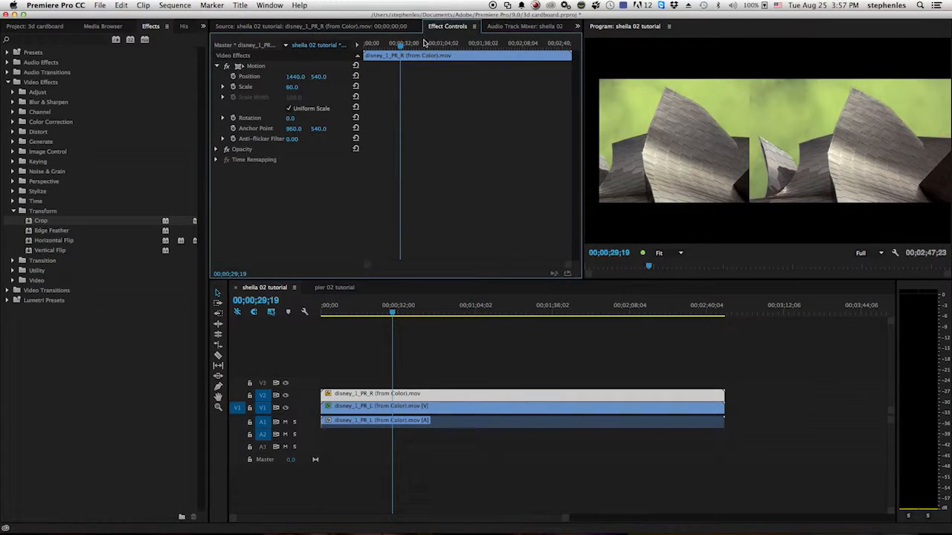
pyautogui.click(297, 78)
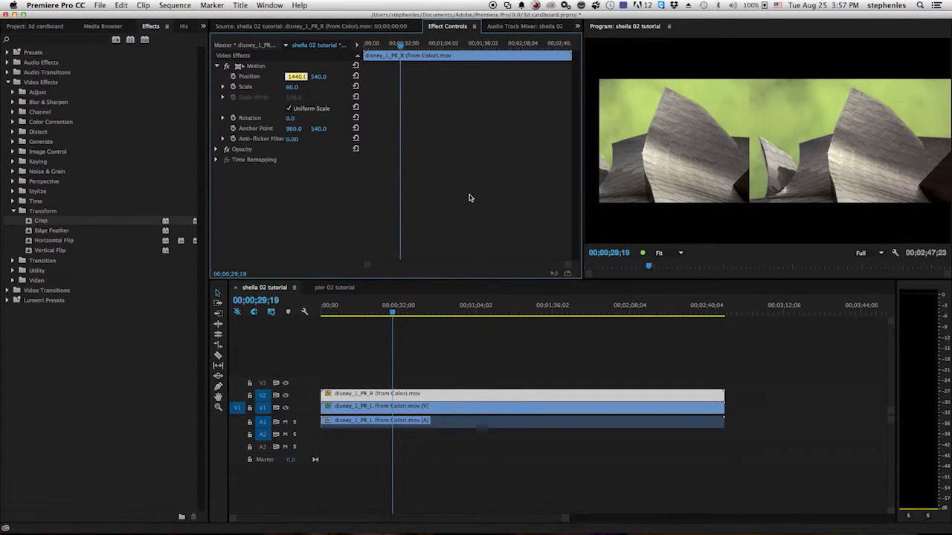
pyautogui.write('1488')
pyautogui.press('Return')
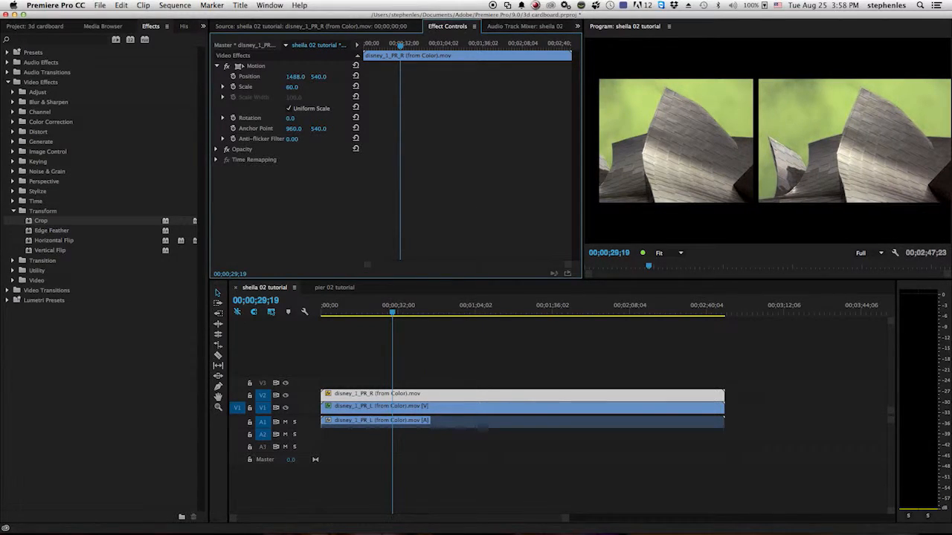
# Apply the Crop effect to the right-eye clip and crop its left and right sides by 15% each.
pyautogui.moveTo(41, 221); pyautogui.dragTo(258, 202)
pyautogui.click(290, 191)
pyautogui.write('15')
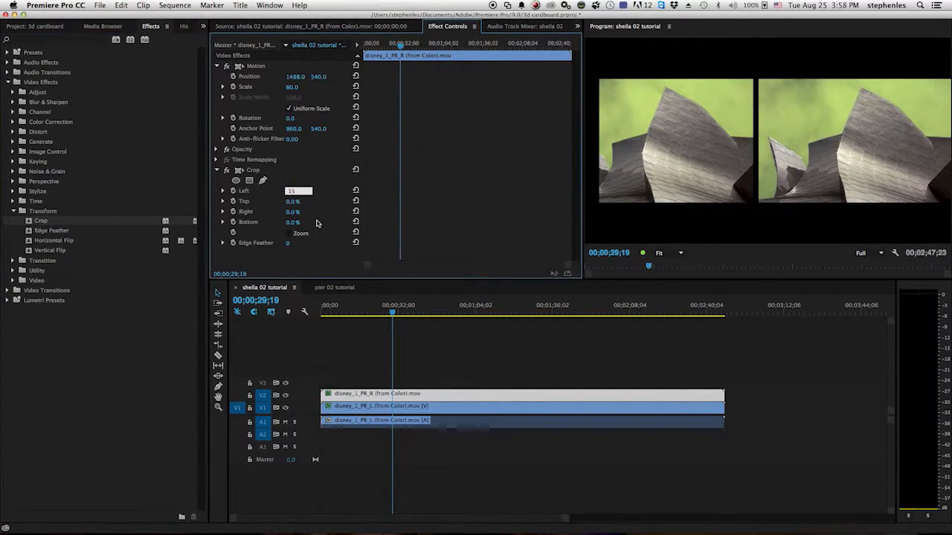
pyautogui.click(293, 212)
pyautogui.write('15')
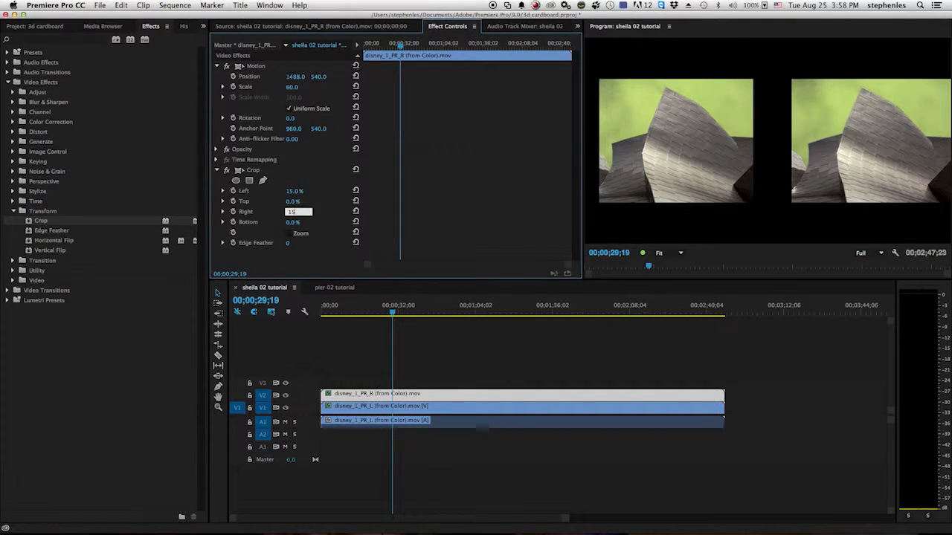
pyautogui.press('Return')
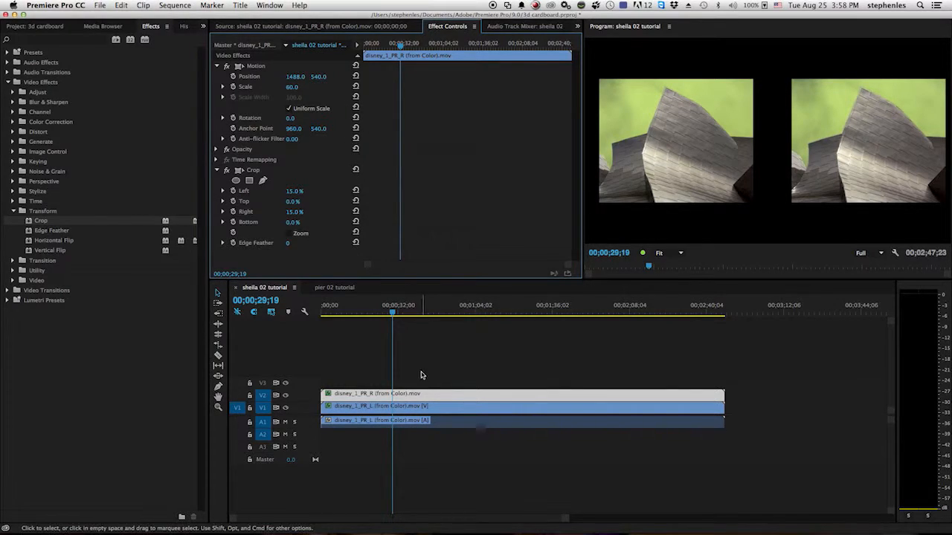
# Set the left-eye clip's horizontal position to 432 and save the project.
pyautogui.doubleClick(412, 407)
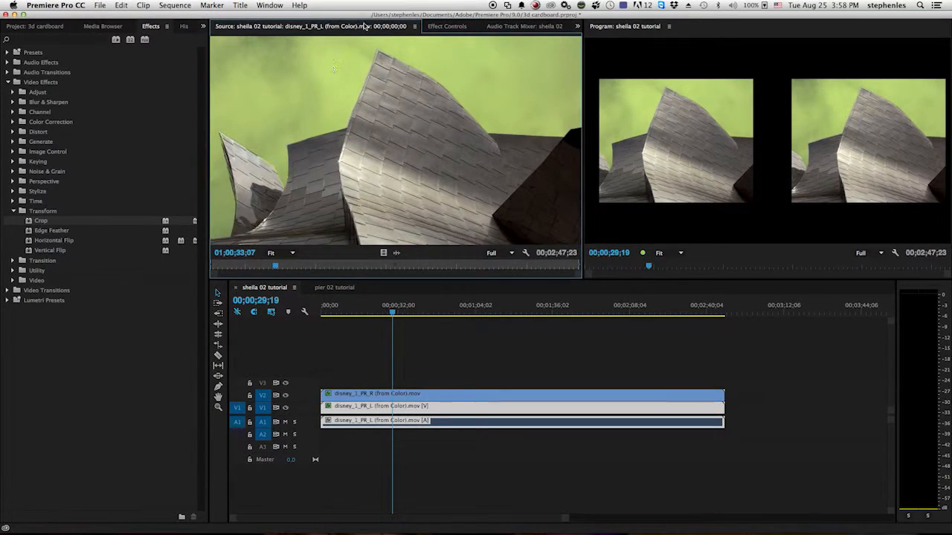
pyautogui.click(451, 26)
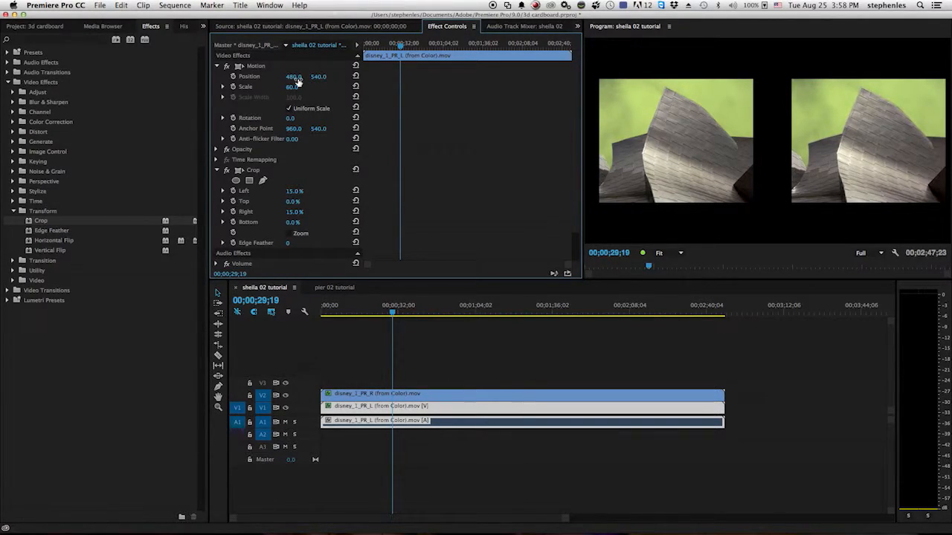
pyautogui.click(293, 78)
pyautogui.write('432')
pyautogui.press('Return')
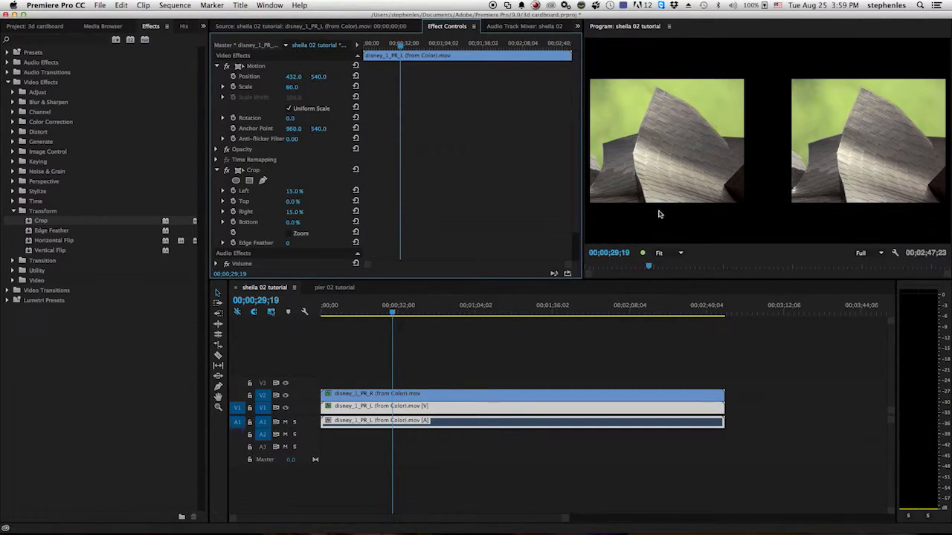
pyautogui.press('super+s')
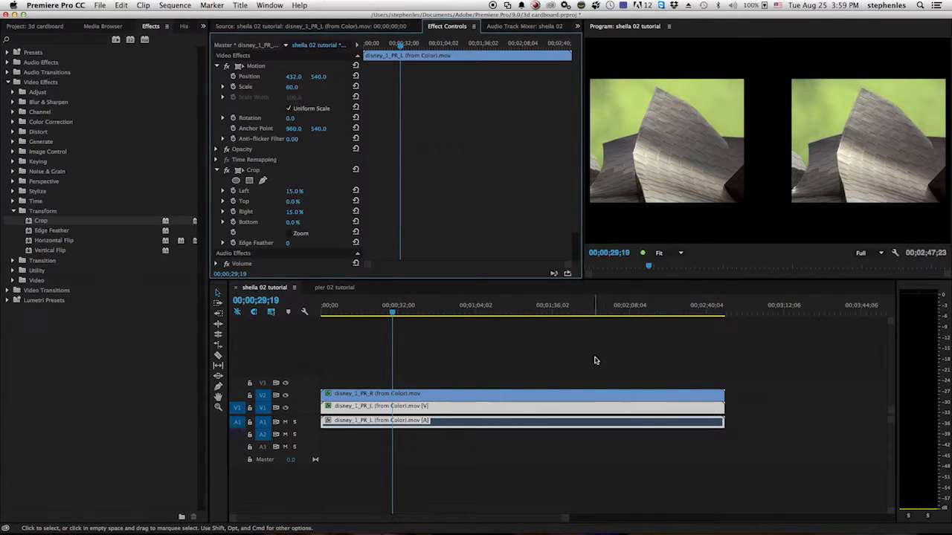